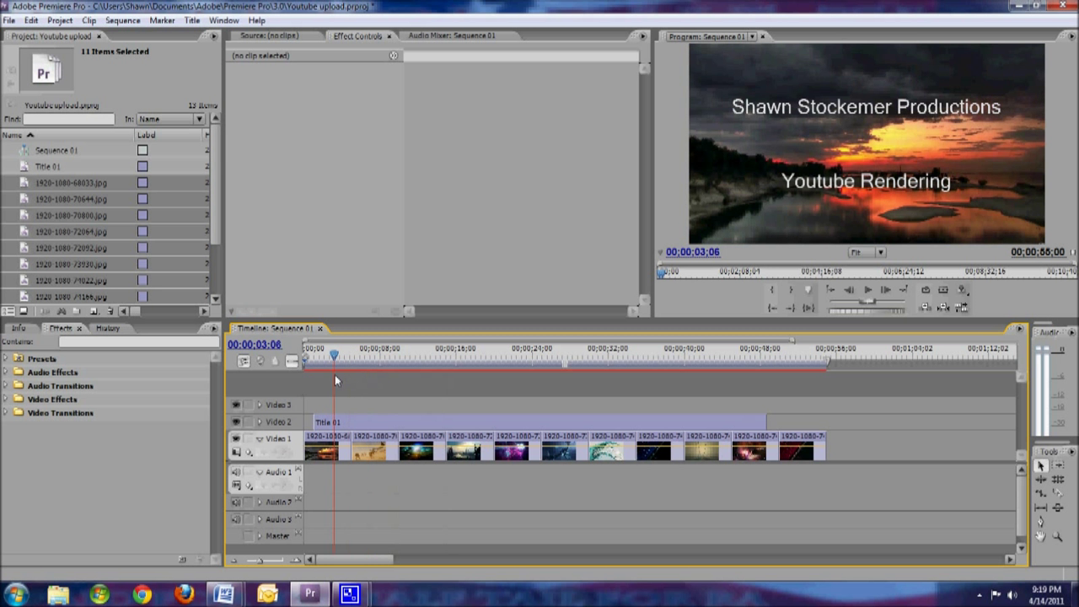
- Open the Adobe Media Encoder export settings for the sequence and switch the preview to the output view
{"action": "left_click", "coordinate": [10, 20]}
{"action": "mouse_move", "coordinate": [133, 289]}
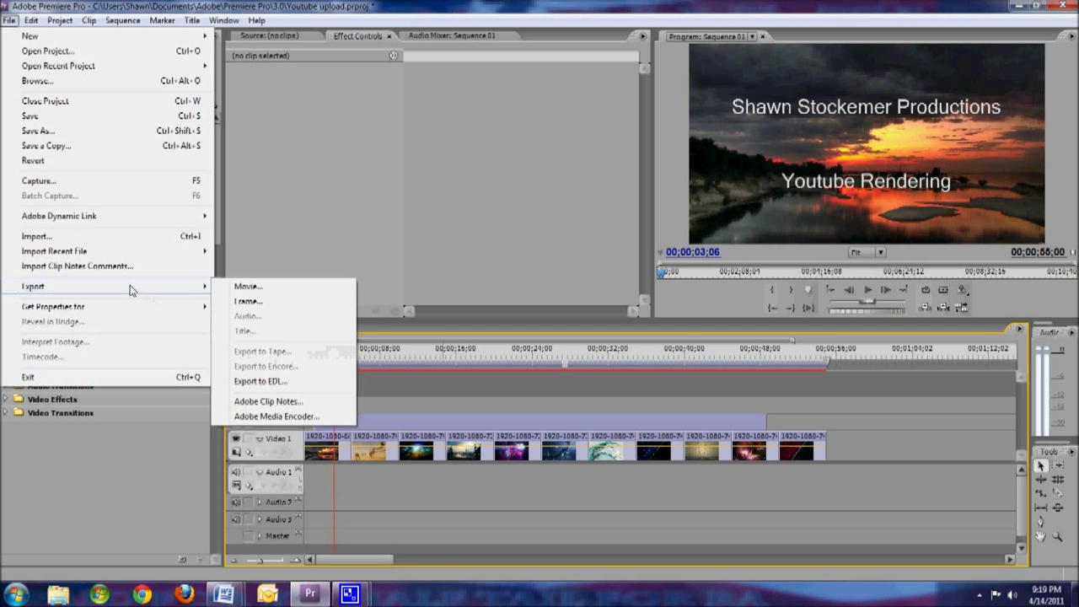
{"action": "left_click", "coordinate": [276, 417]}
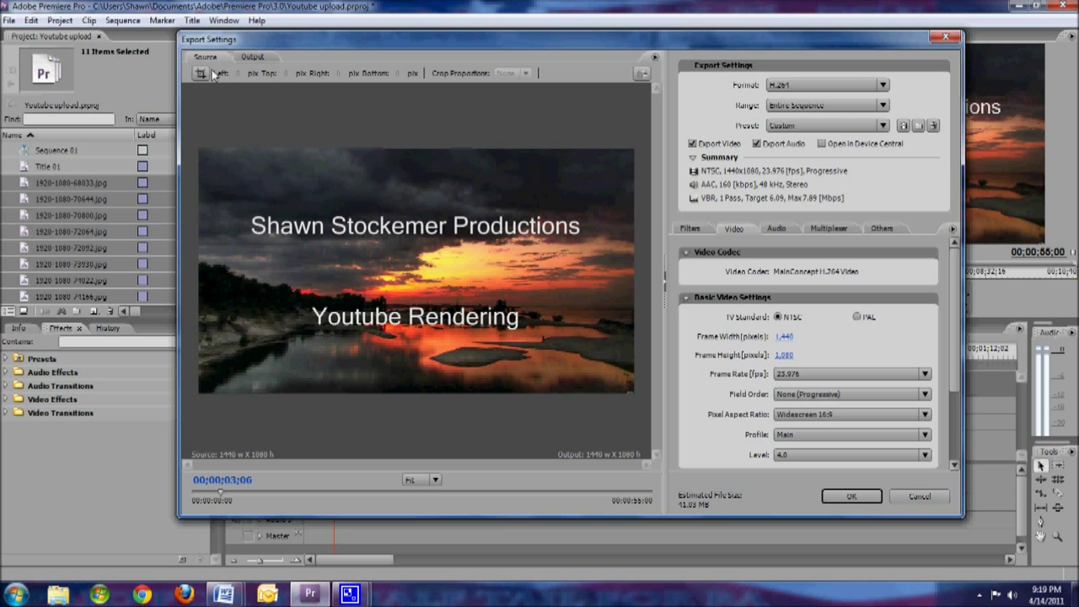
{"action": "left_click", "coordinate": [268, 57]}
{"action": "left_click", "coordinate": [203, 57]}
{"action": "left_click", "coordinate": [252, 57]}
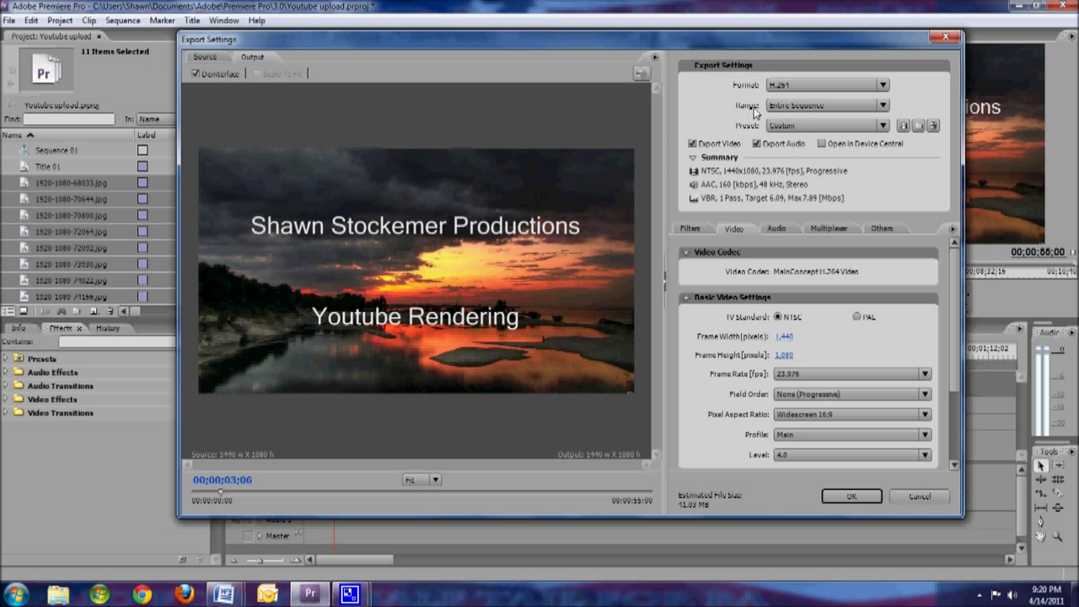
- Choose Entire Sequence as the export range and None (Progressive) as the video field order
{"action": "left_click", "coordinate": [879, 108]}
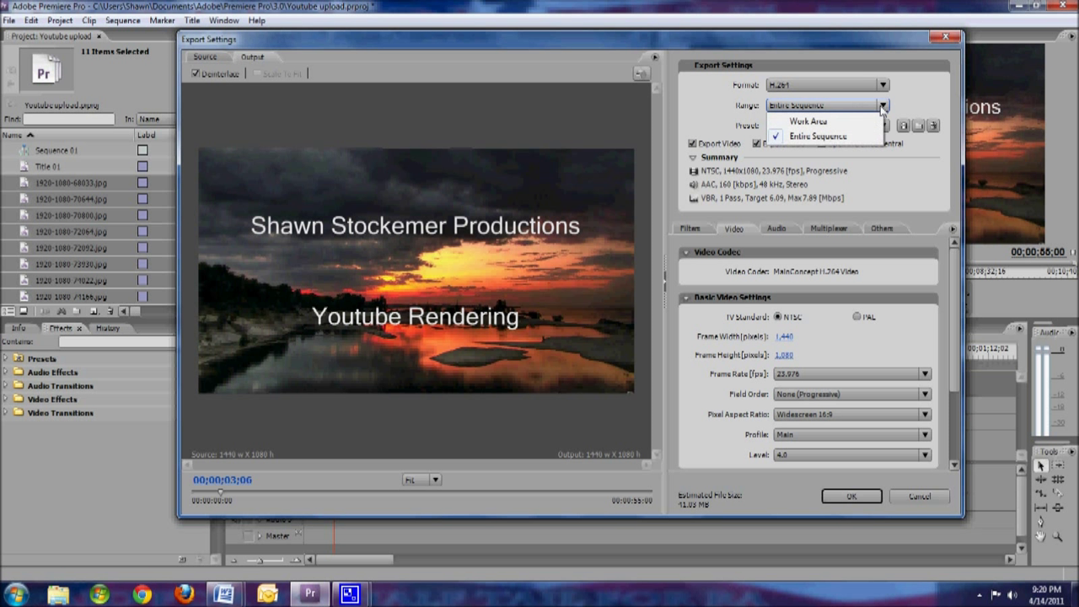
{"action": "left_click", "coordinate": [825, 136]}
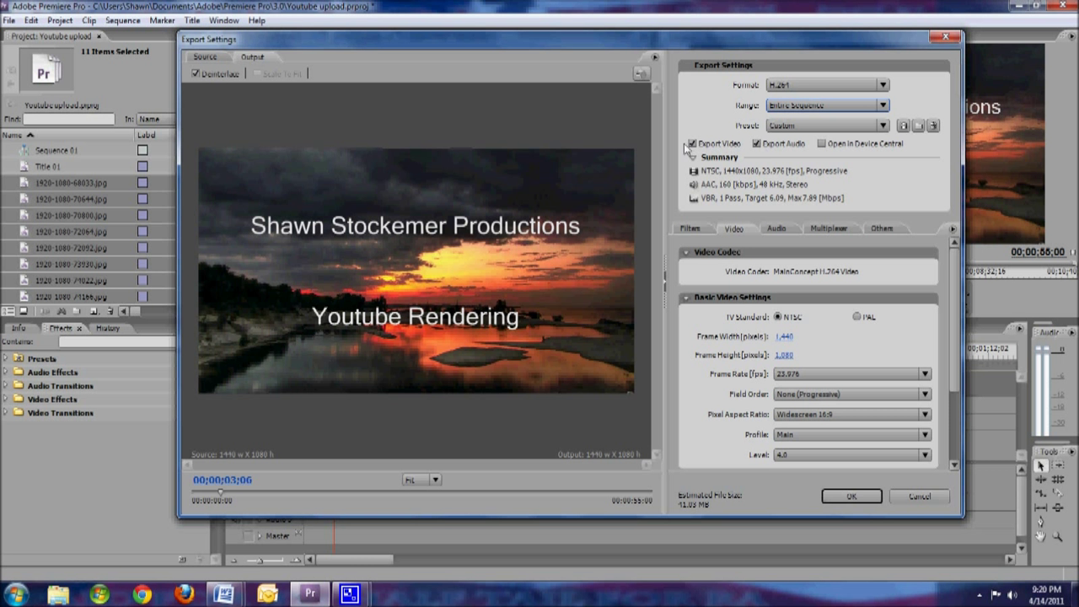
{"action": "left_click_drag", "start_coordinate": [952, 307], "coordinate": [968, 332]}
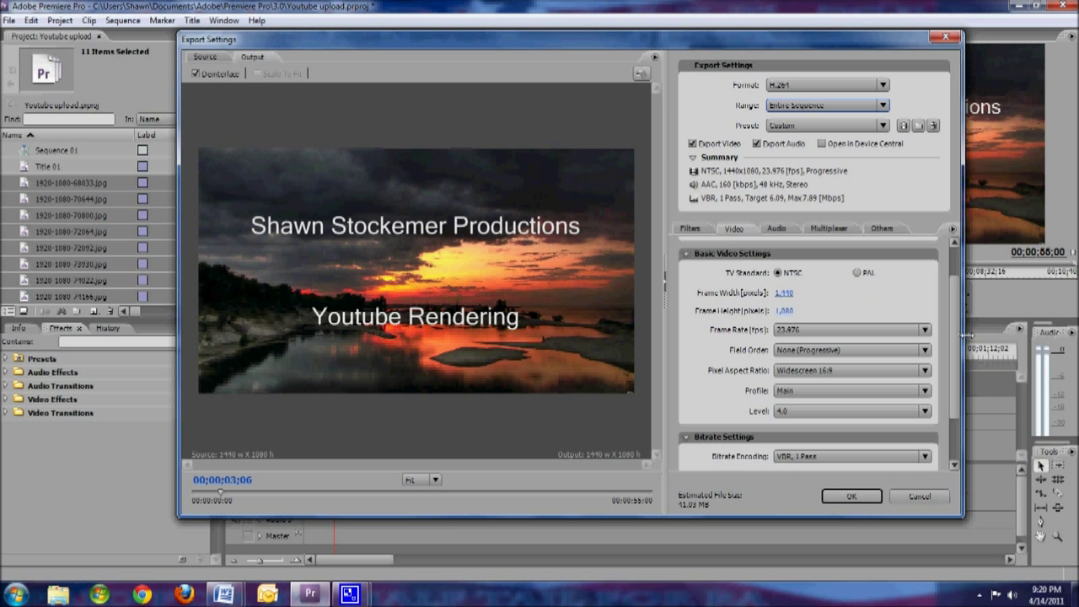
{"action": "scroll", "coordinate": [955, 329], "scroll_direction": "down", "scroll_amount": 1}
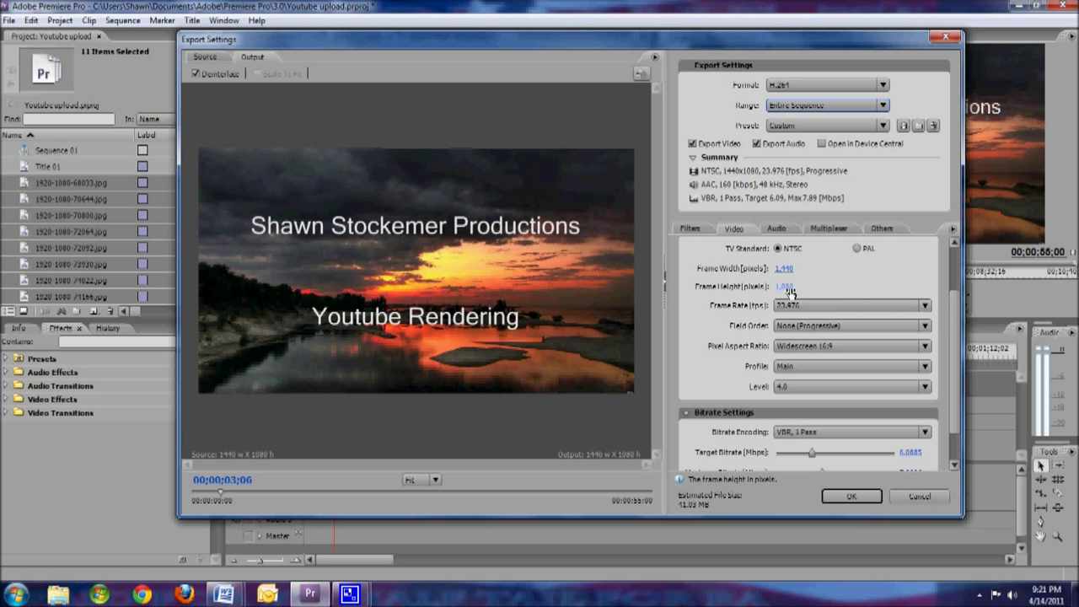
{"action": "scroll", "coordinate": [952, 322], "scroll_direction": "down", "scroll_amount": 2}
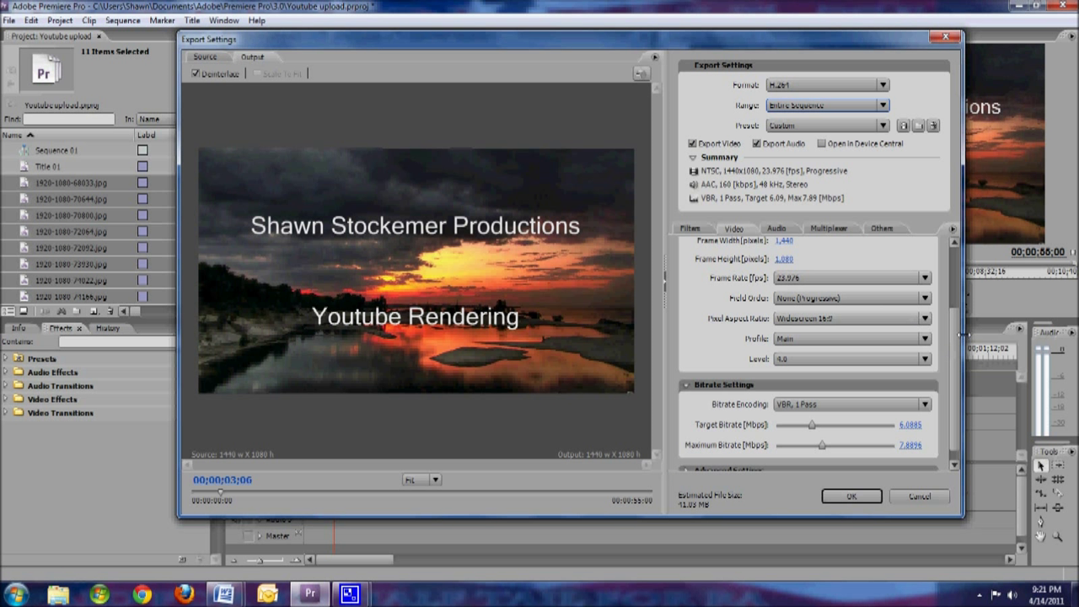
{"action": "scroll", "coordinate": [961, 341], "scroll_direction": "down", "scroll_amount": 1}
{"action": "left_click", "coordinate": [885, 286]}
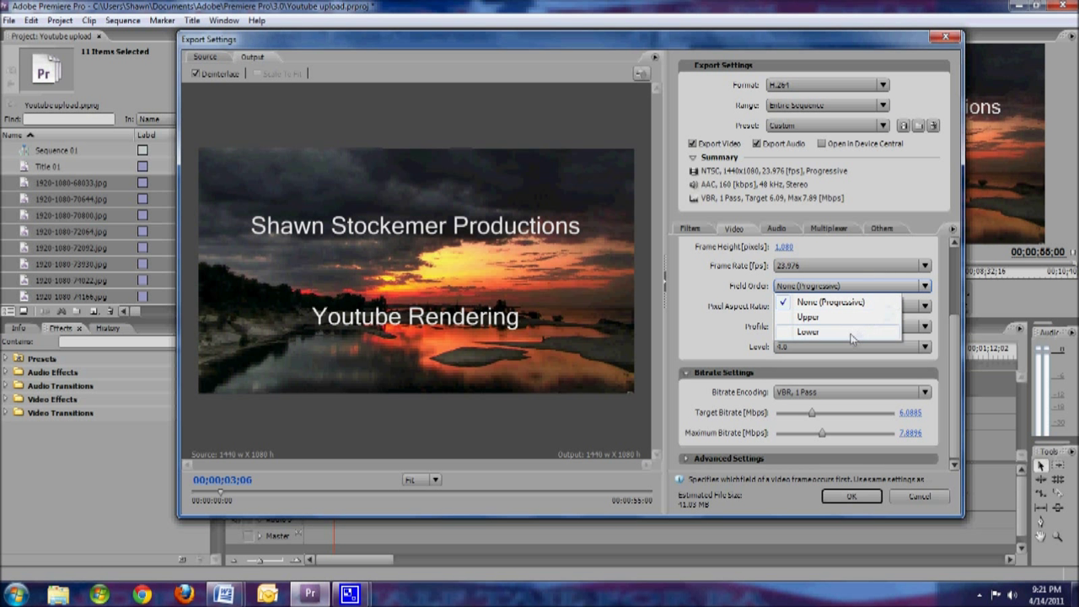
{"action": "left_click", "coordinate": [843, 310]}
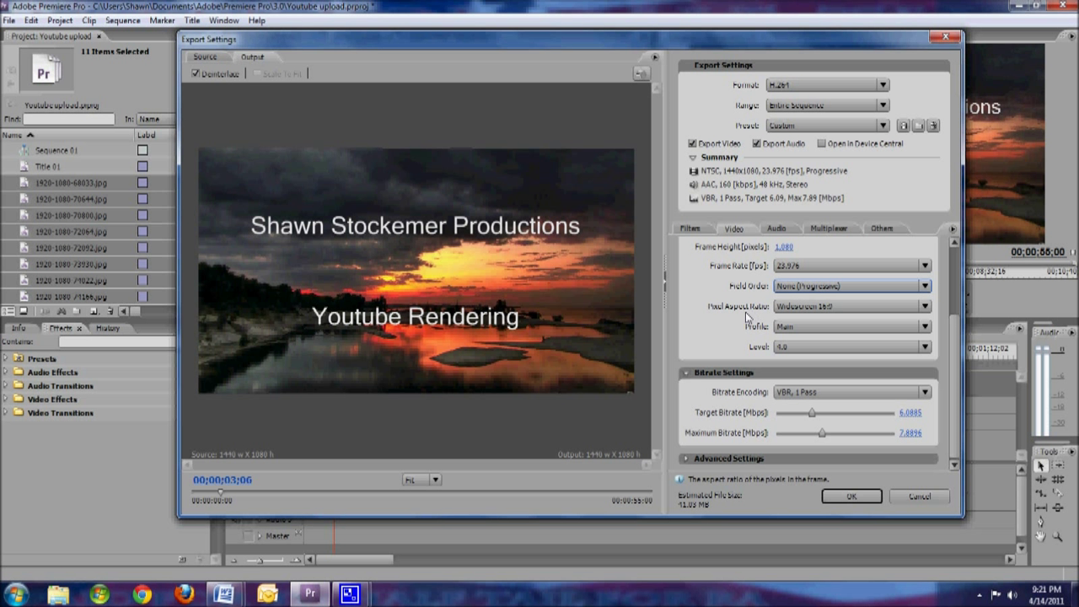
- Choose Widescreen 16:9 as the pixel aspect ratio and VBR, 1 Pass as the bitrate encoding
{"action": "left_click", "coordinate": [924, 309]}
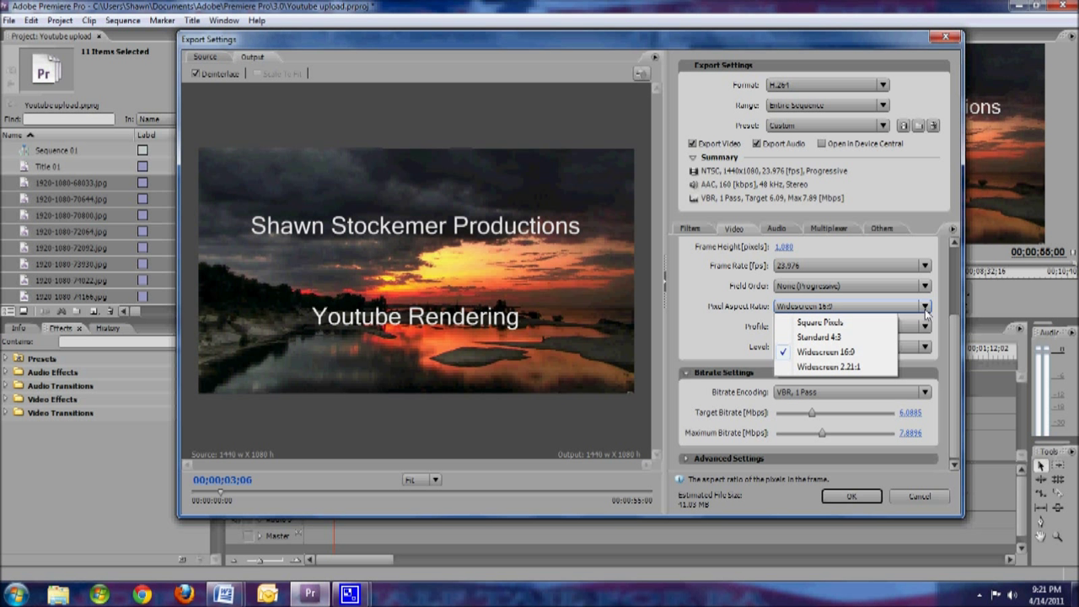
{"action": "left_click", "coordinate": [846, 354]}
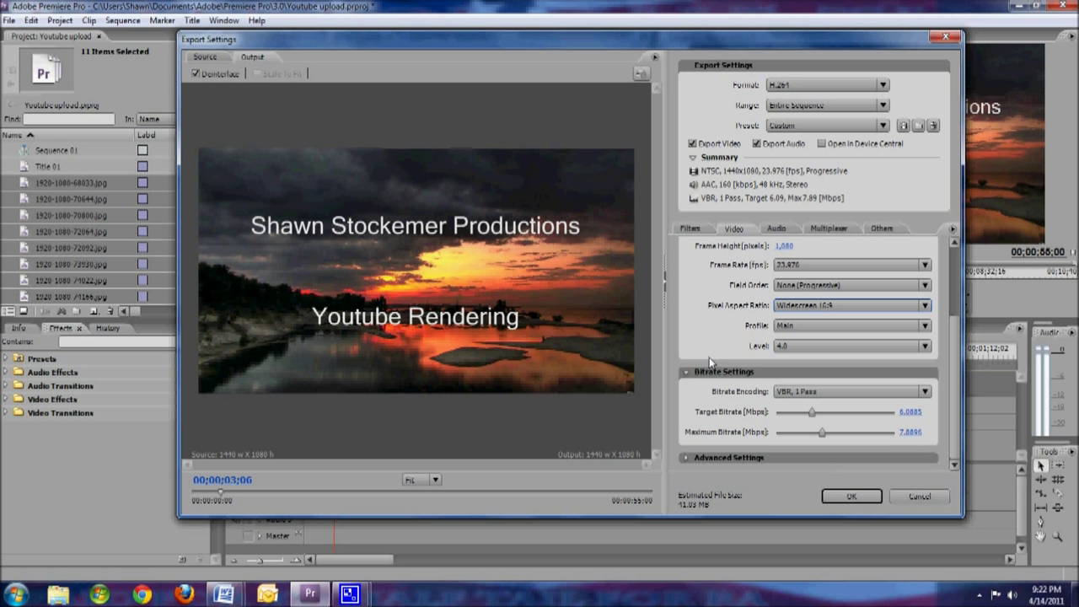
{"action": "left_click", "coordinate": [843, 391]}
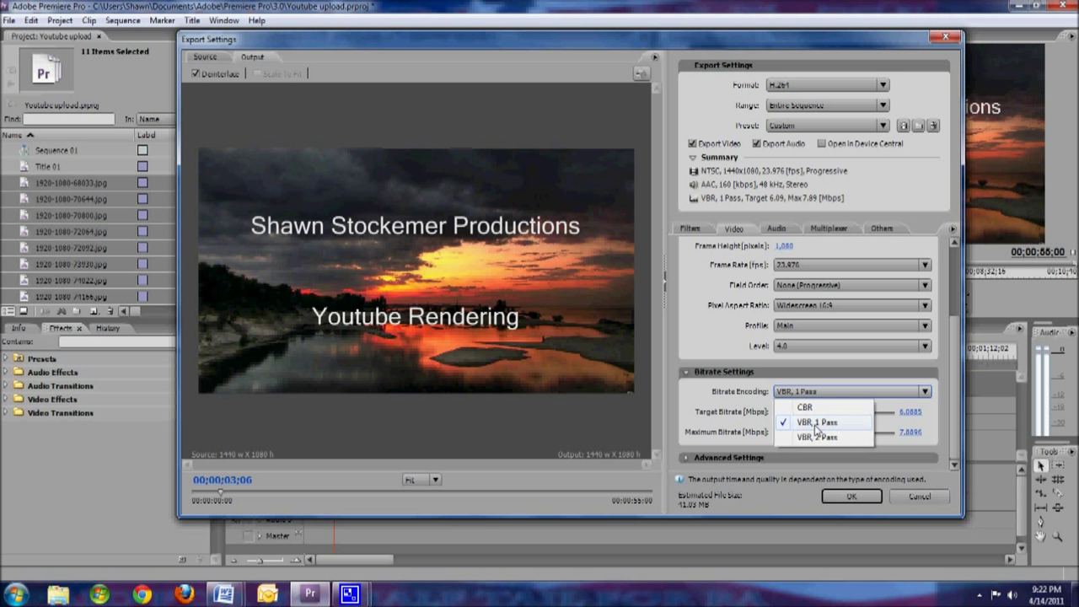
{"action": "left_click", "coordinate": [814, 424]}
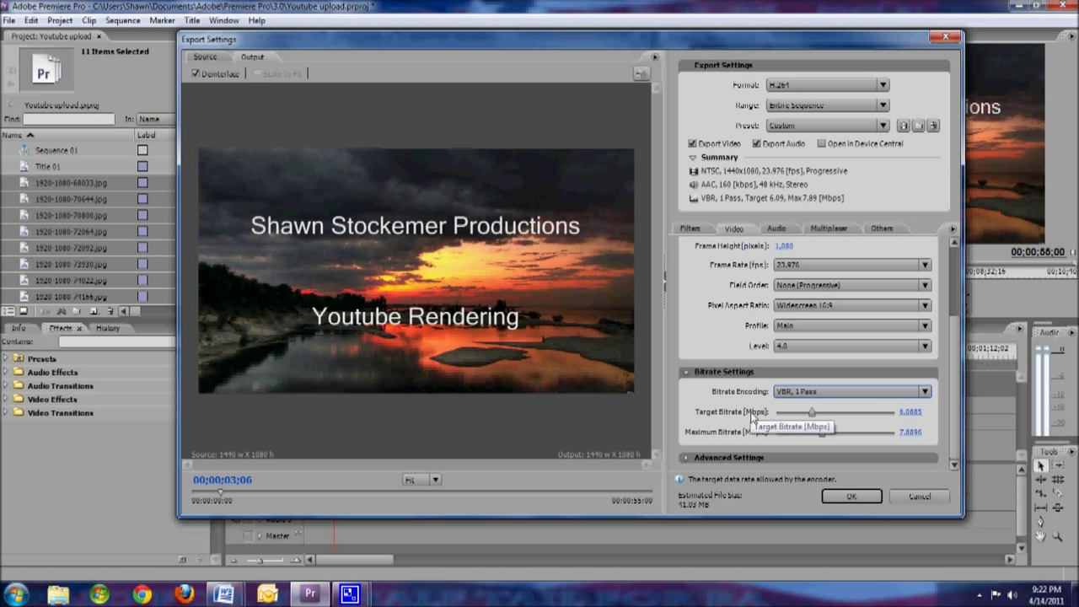
- Adjust the video bitrates to a target of 6.0885 Mbps and a maximum of 7.0899 Mbps
{"action": "mouse_move", "coordinate": [811, 412]}
{"action": "left_mouse_down"}
{"action": "mouse_move", "coordinate": [769, 413]}
{"action": "mouse_move", "coordinate": [900, 412]}
{"action": "mouse_move", "coordinate": [863, 426]}
{"action": "mouse_move", "coordinate": [820, 420]}
{"action": "left_mouse_up"}
{"action": "left_click_drag", "start_coordinate": [818, 419], "coordinate": [816, 420]}
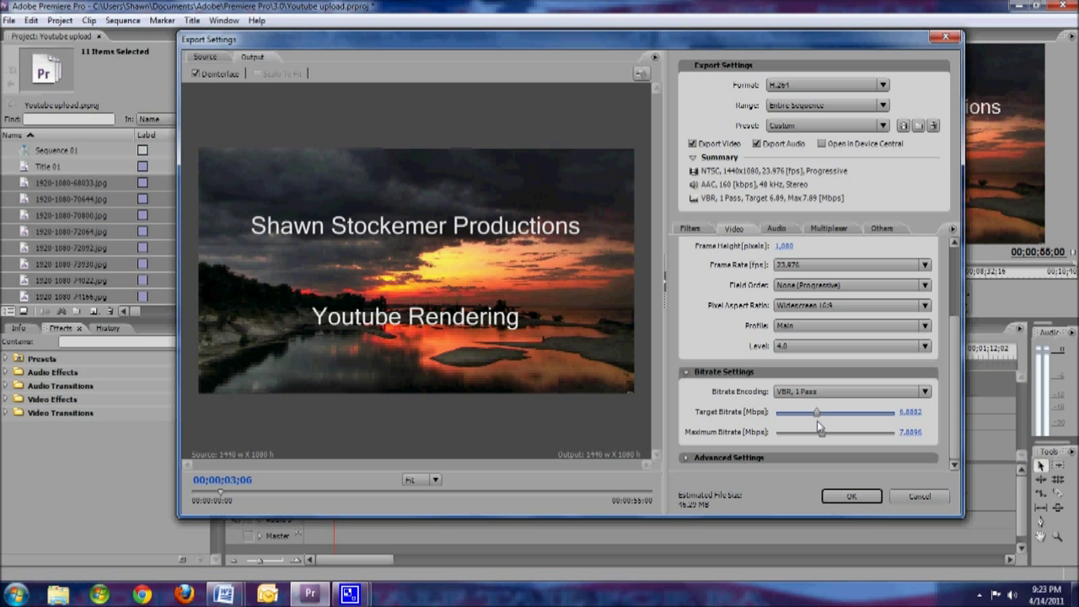
{"action": "left_click_drag", "start_coordinate": [817, 417], "coordinate": [813, 413]}
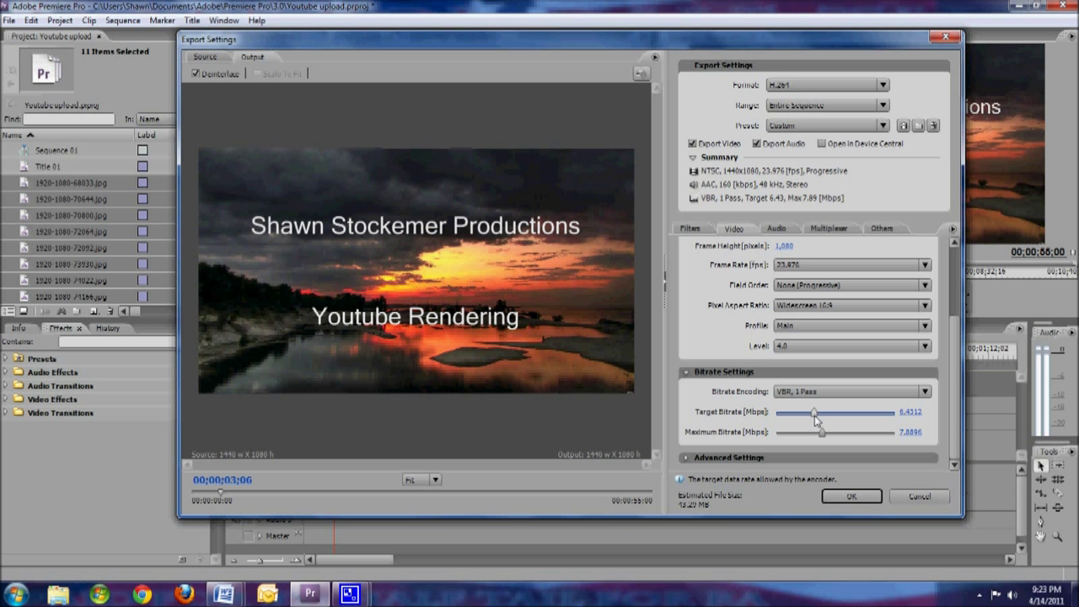
{"action": "left_click_drag", "start_coordinate": [814, 415], "coordinate": [812, 416]}
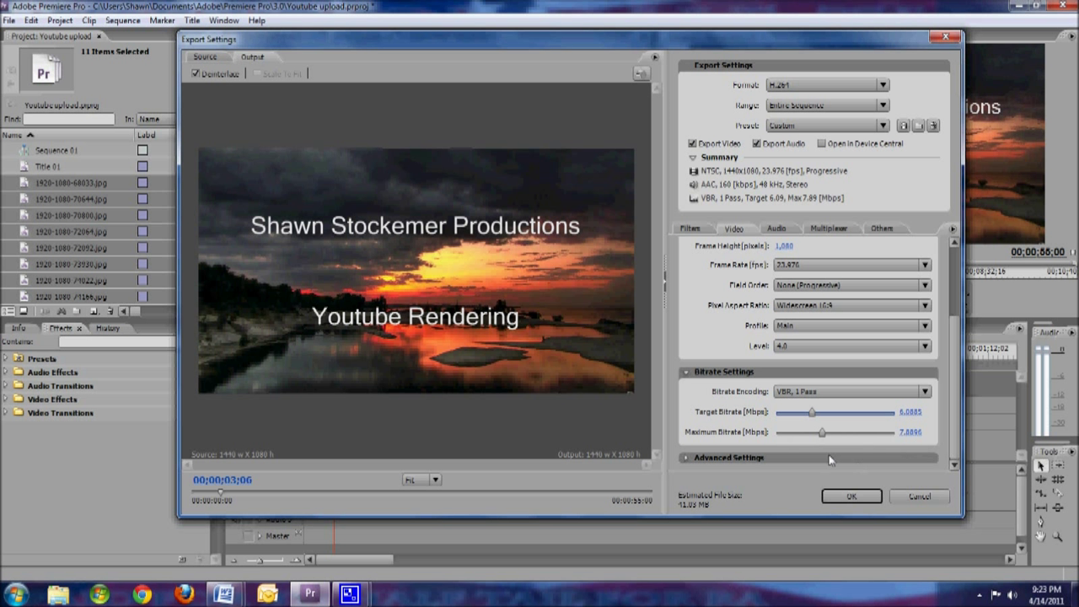
{"action": "left_click_drag", "start_coordinate": [824, 434], "coordinate": [818, 434]}
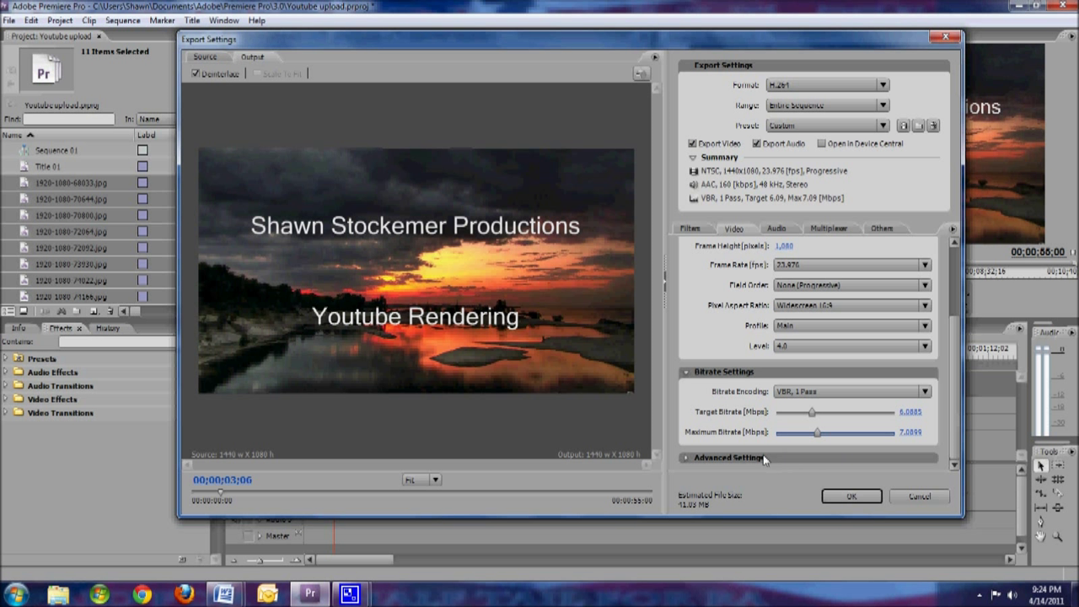
- Examine the advanced video settings for key frame distance and the video noise reduction filter
{"action": "left_click", "coordinate": [685, 459]}
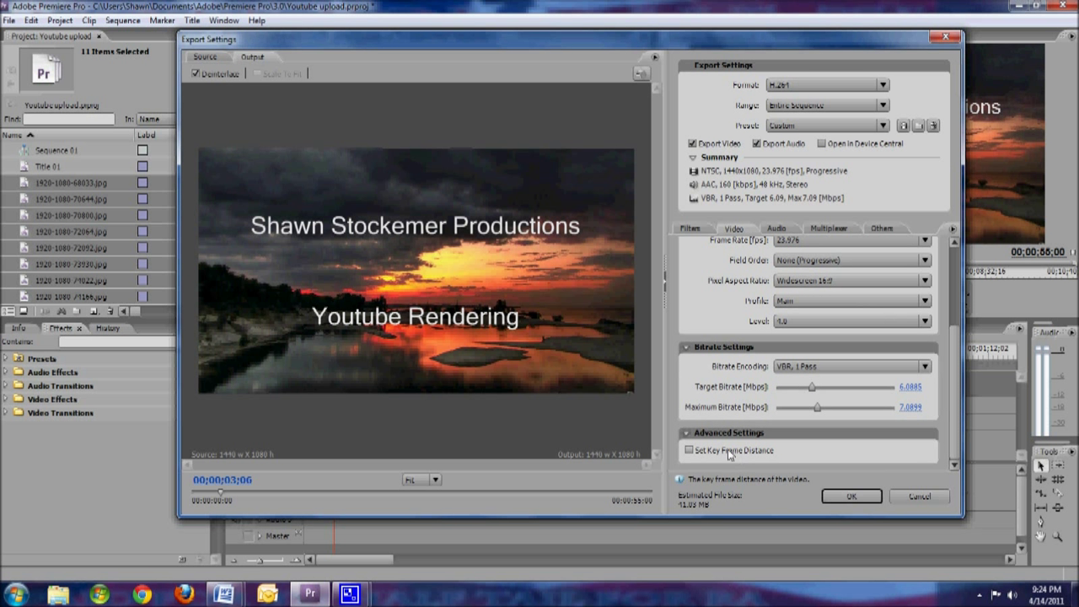
{"action": "left_click", "coordinate": [686, 433]}
{"action": "scroll", "coordinate": [836, 399], "scroll_direction": "up", "scroll_amount": 5}
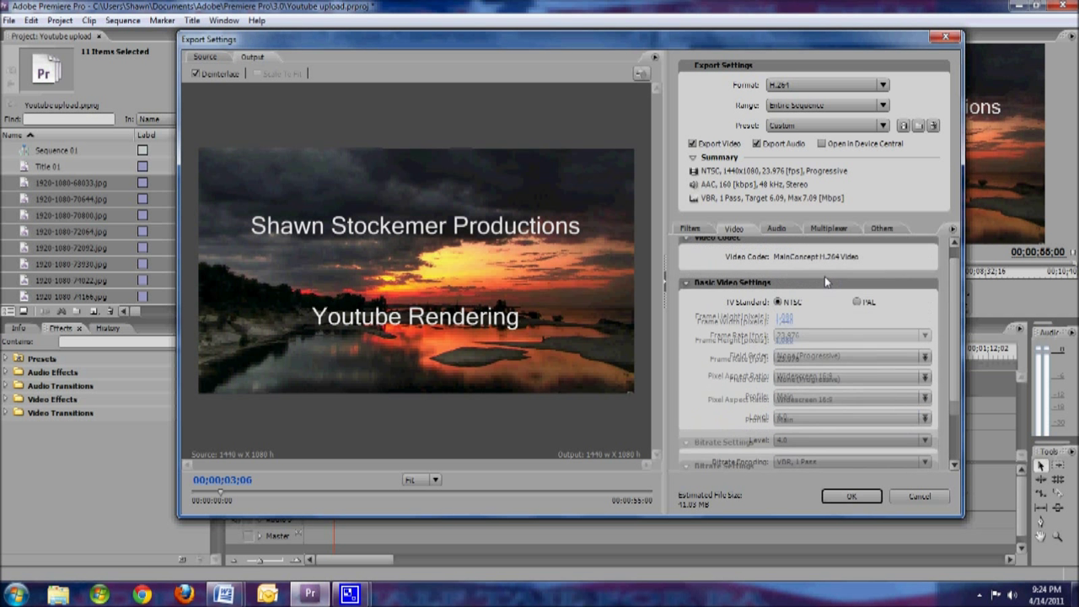
{"action": "left_click", "coordinate": [690, 228]}
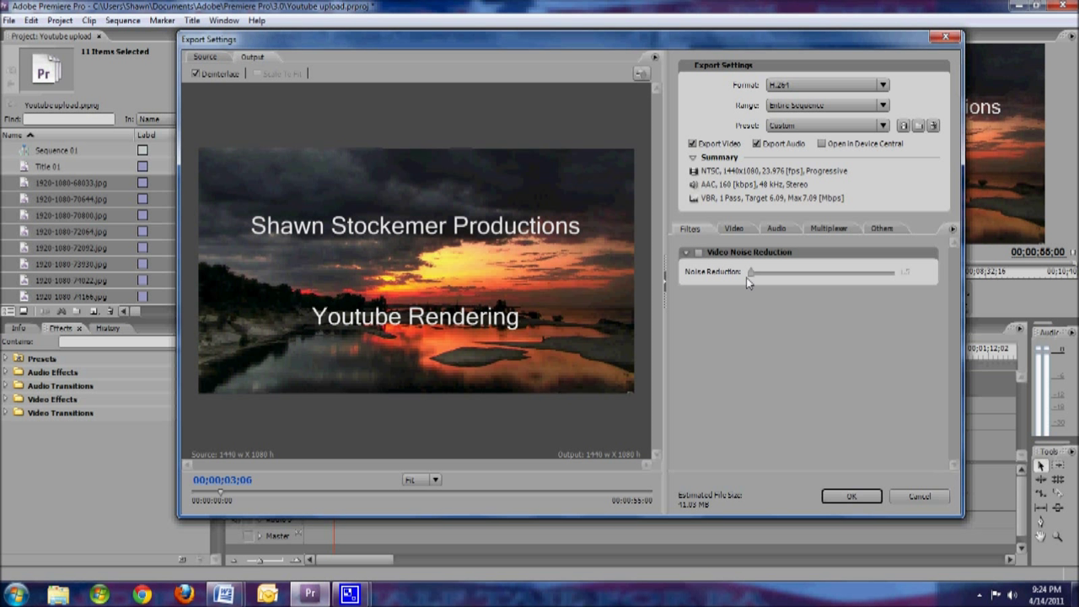
- Check the output channel and frequency options in the audio export settings, and set the audio quality to Low
{"action": "left_click", "coordinate": [775, 229]}
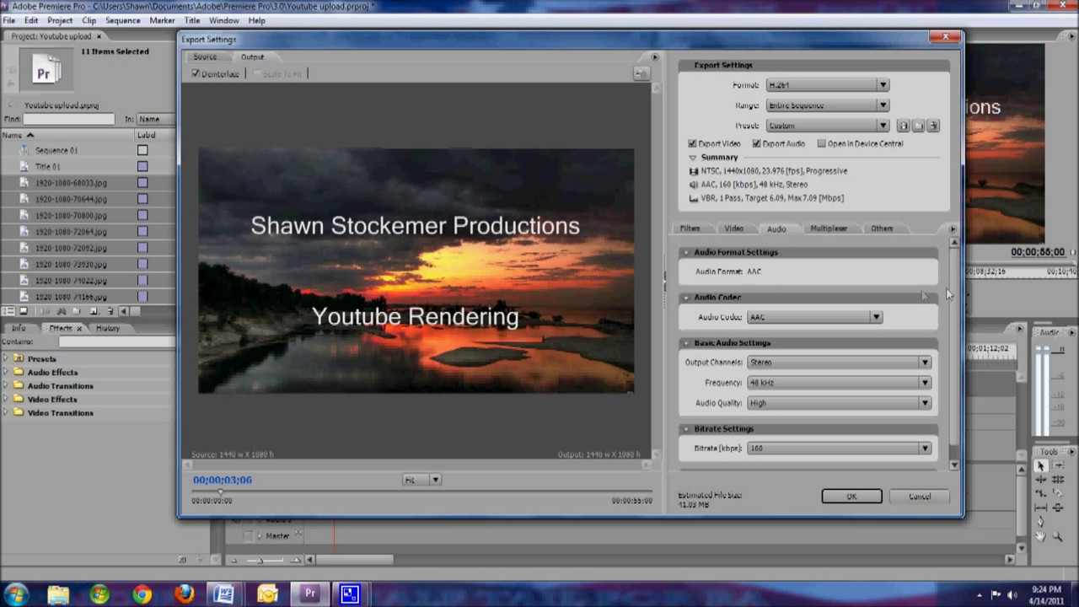
{"action": "mouse_move", "coordinate": [956, 283]}
{"action": "left_mouse_down"}
{"action": "mouse_move", "coordinate": [962, 311]}
{"action": "mouse_move", "coordinate": [958, 276]}
{"action": "mouse_move", "coordinate": [961, 295]}
{"action": "left_mouse_up"}
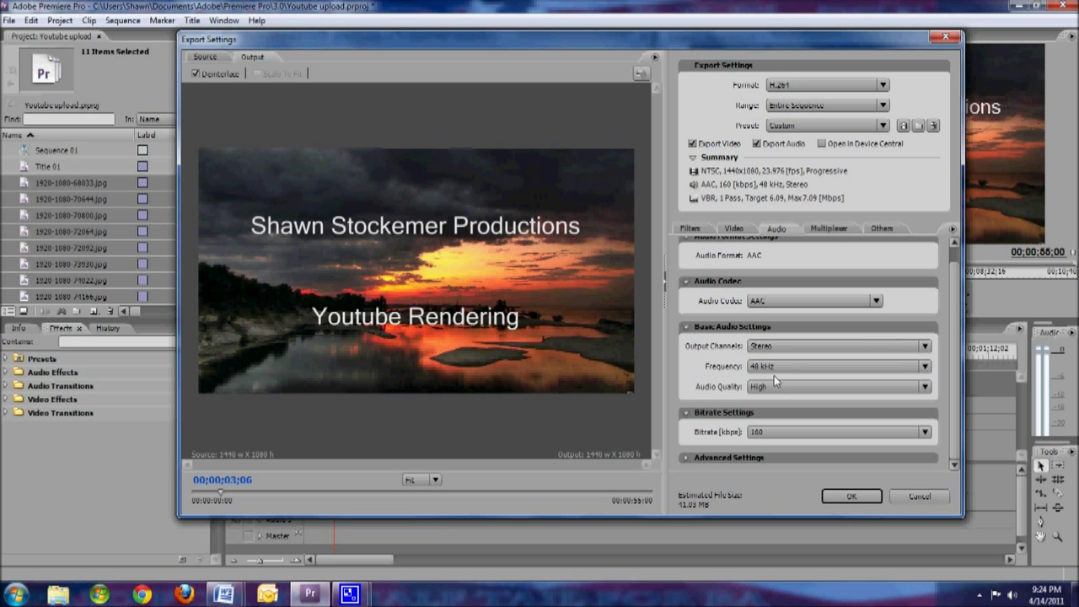
{"action": "left_click", "coordinate": [924, 348]}
{"action": "left_click", "coordinate": [925, 347]}
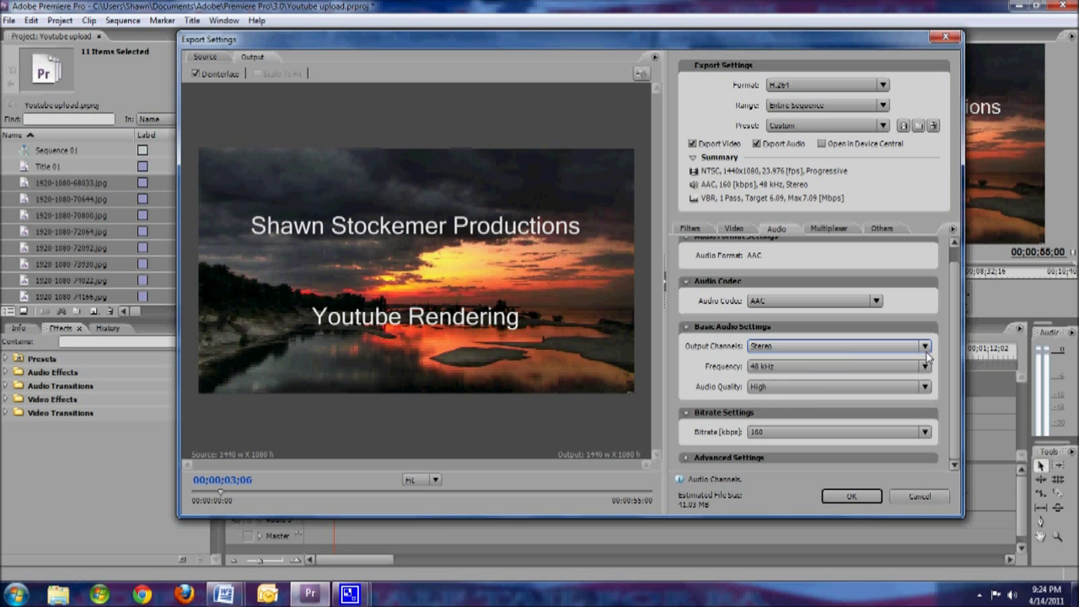
{"action": "left_click", "coordinate": [924, 365]}
{"action": "left_click", "coordinate": [924, 365]}
{"action": "left_click", "coordinate": [925, 386]}
{"action": "left_click", "coordinate": [925, 386]}
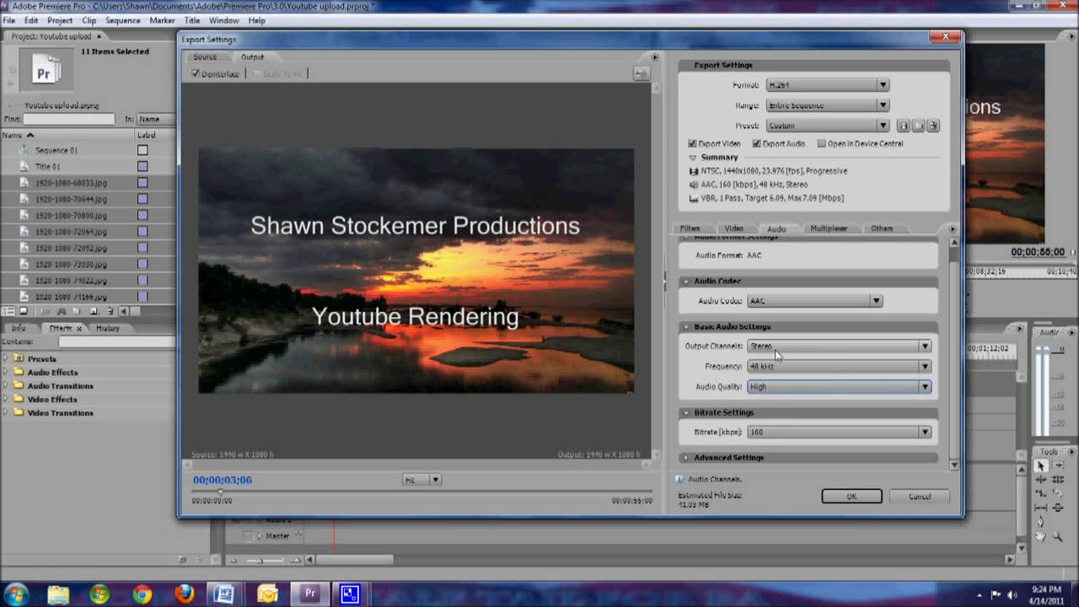
{"action": "left_click", "coordinate": [919, 387]}
{"action": "left_click", "coordinate": [805, 403]}
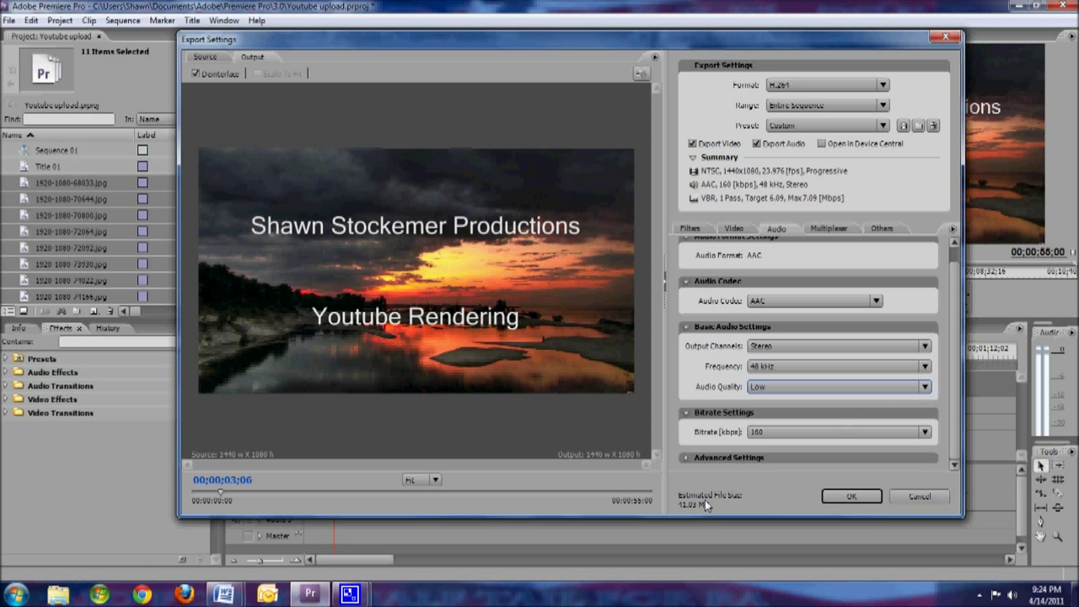
{"action": "scroll", "coordinate": [954, 346], "scroll_direction": "up", "scroll_amount": 1}
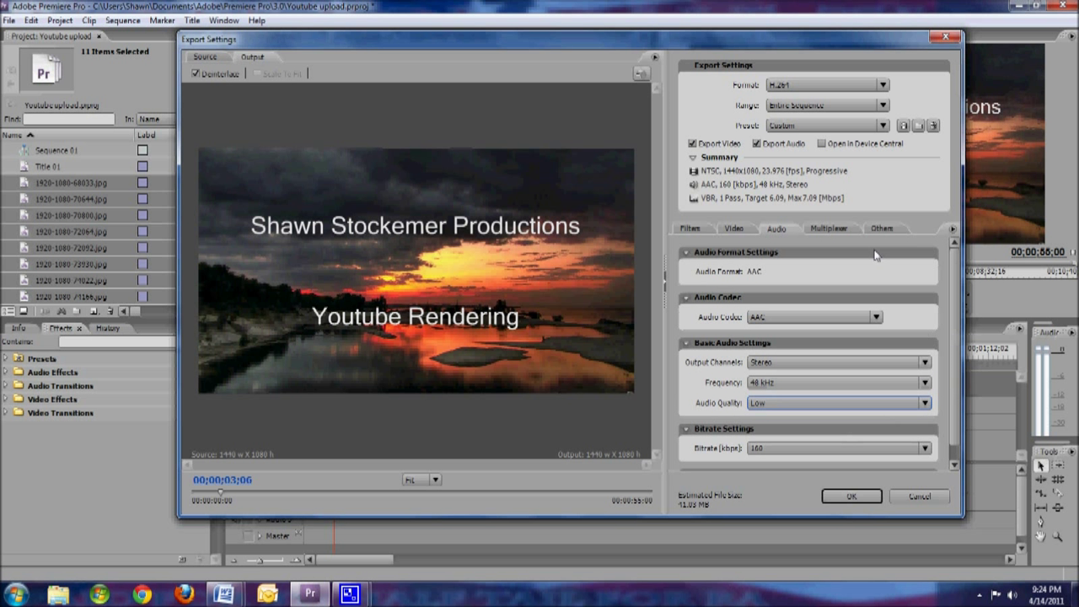
- Review the multiplexer, FTP, audio and video export settings before exporting
{"action": "left_click", "coordinate": [836, 228]}
{"action": "left_click", "coordinate": [885, 230]}
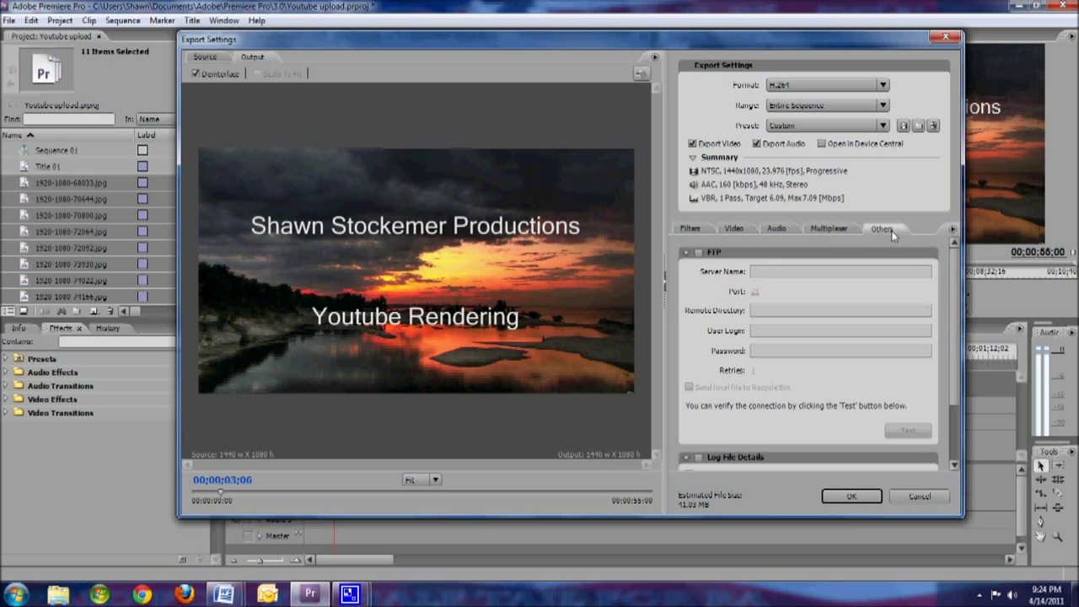
{"action": "left_click", "coordinate": [847, 229]}
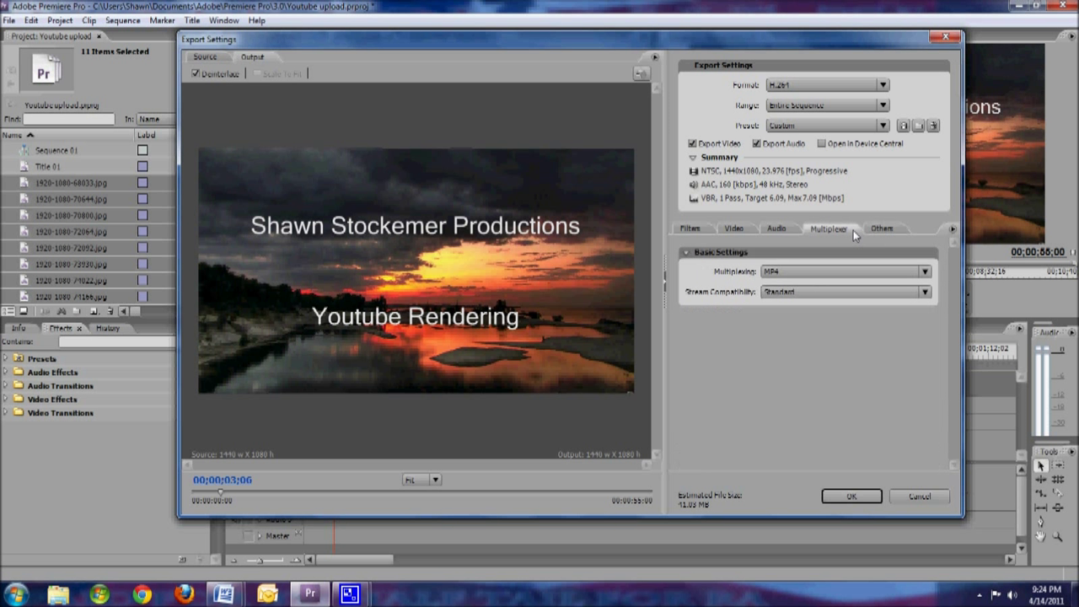
{"action": "left_click", "coordinate": [776, 228]}
{"action": "left_click", "coordinate": [737, 230]}
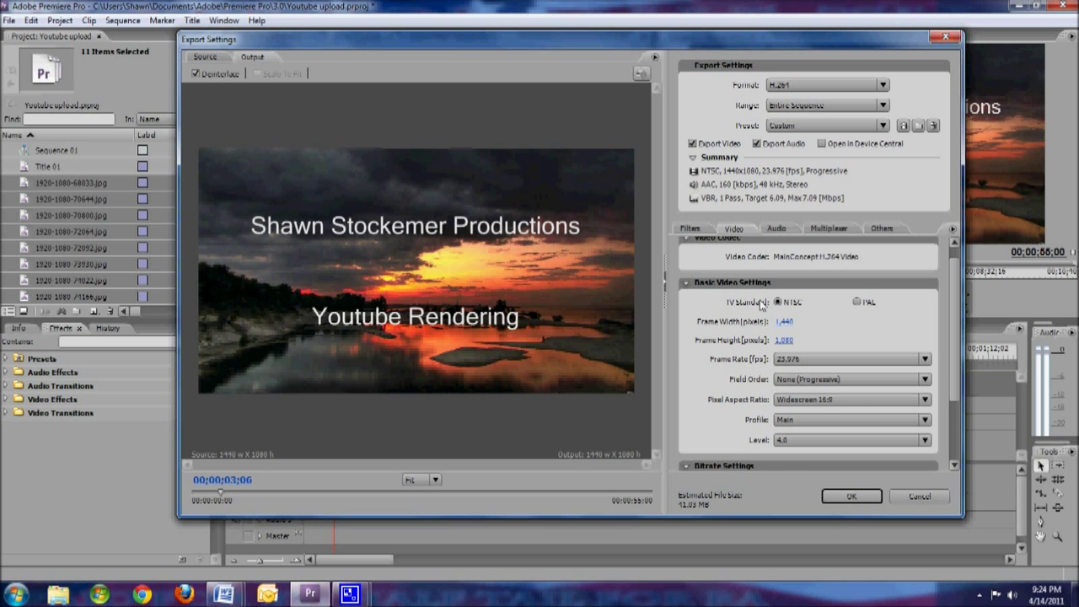
{"action": "scroll", "coordinate": [725, 320], "scroll_direction": "down", "scroll_amount": 4}
{"action": "scroll", "coordinate": [720, 317], "scroll_direction": "up", "scroll_amount": 4}
{"action": "scroll", "coordinate": [721, 319], "scroll_direction": "down", "scroll_amount": 3}
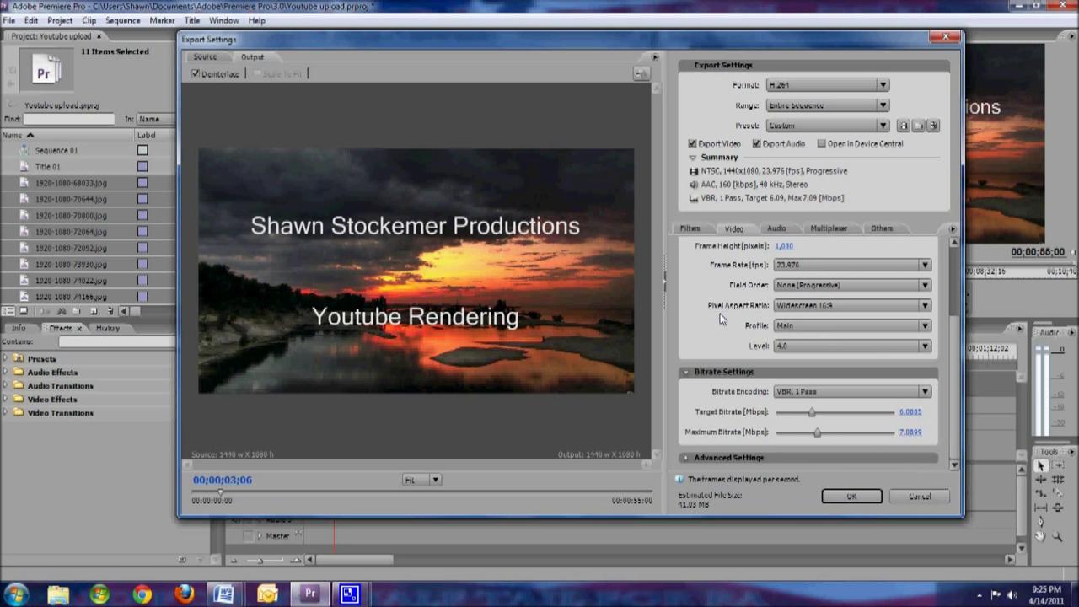
- Accept the export settings and save the H.264 movie as "Youtube upload" in the Rendered folder to start rendering
{"action": "left_click", "coordinate": [853, 496]}
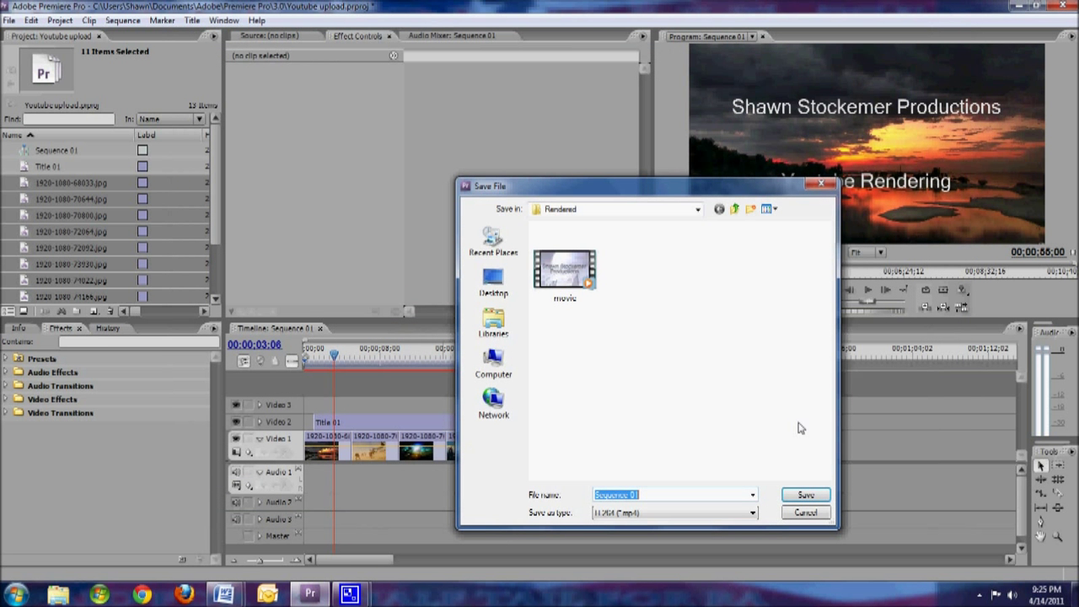
{"action": "type", "text": "Youtube upload"}
{"action": "left_click", "coordinate": [805, 495]}
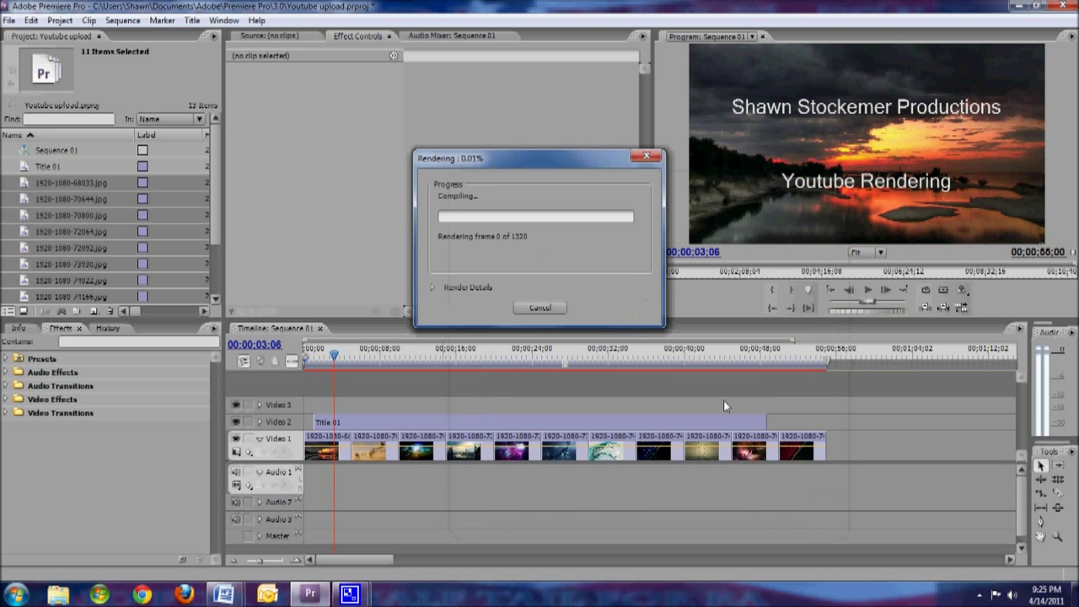